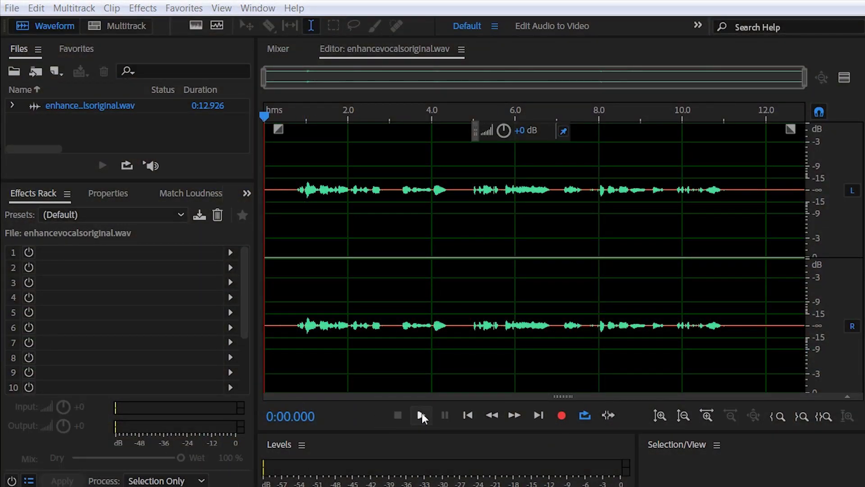
# Step: Play the vocal, then select the noise-only gap starting at 4.51 s, between spoken phrases
pyautogui.click(422, 413)
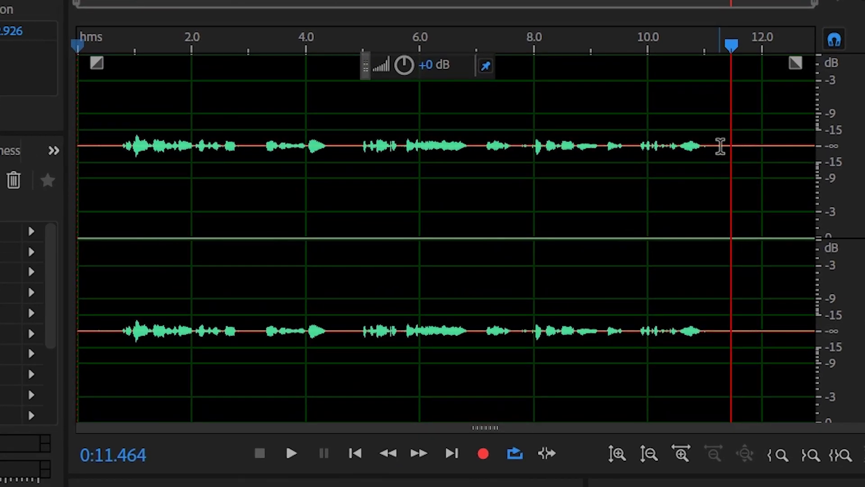
pyautogui.moveTo(734, 190); pyautogui.dragTo(753, 191)
pyautogui.moveTo(326, 141); pyautogui.dragTo(349, 142)
pyautogui.moveTo(104, 150); pyautogui.dragTo(125, 152)
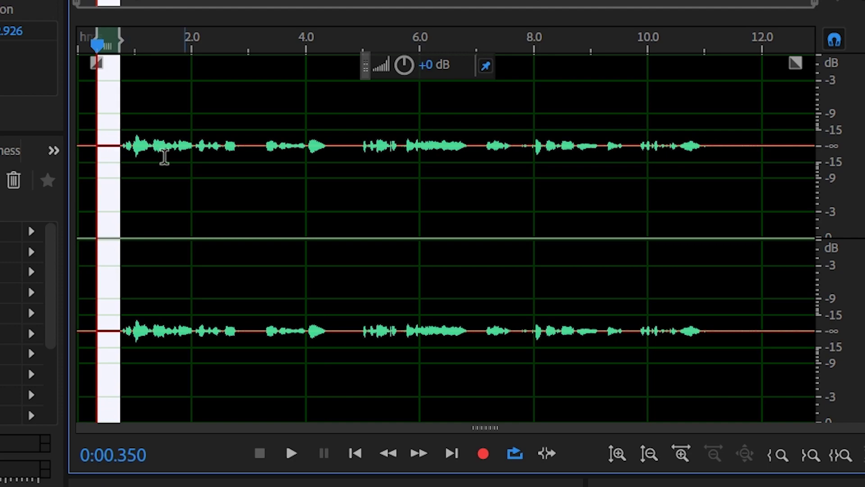
pyautogui.moveTo(334, 147); pyautogui.dragTo(353, 149)
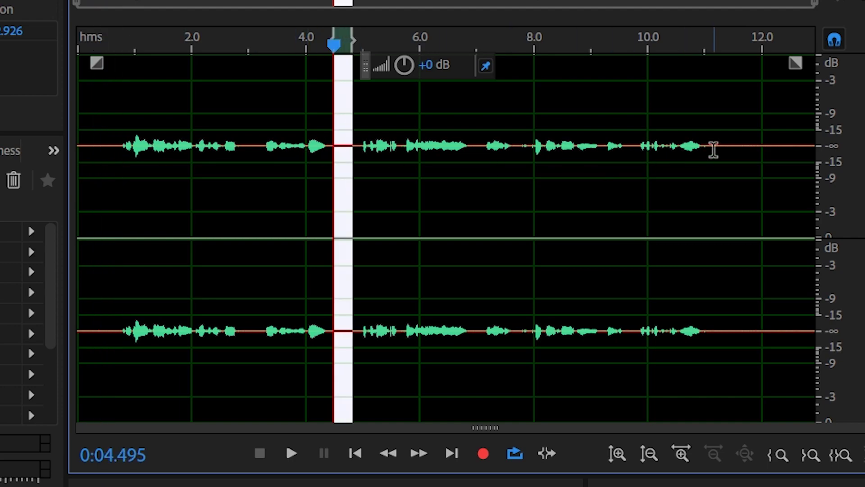
pyautogui.moveTo(718, 148); pyautogui.dragTo(738, 148)
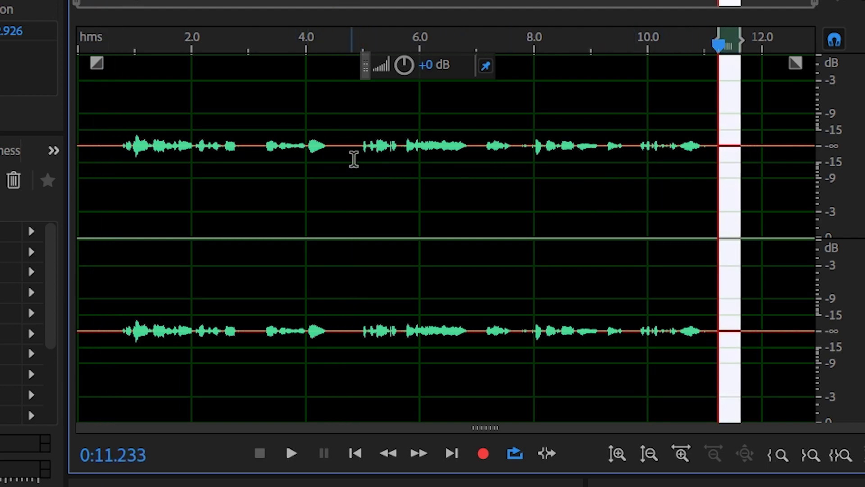
pyautogui.moveTo(334, 145); pyautogui.dragTo(354, 146)
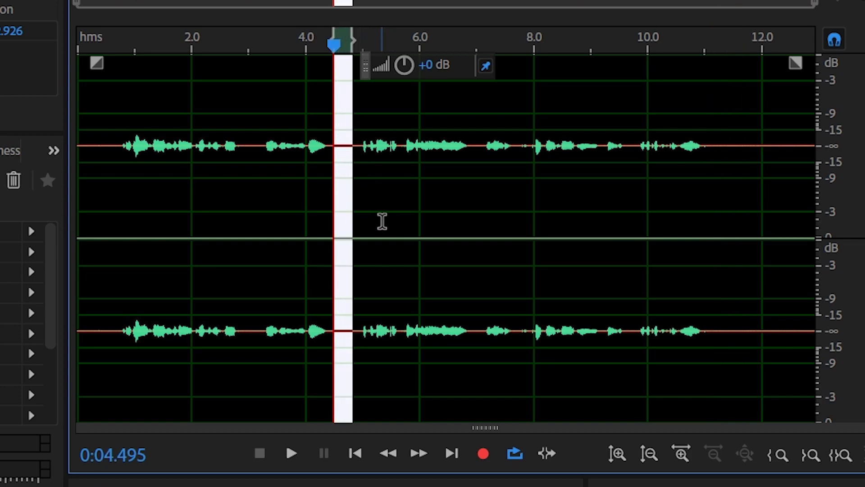
pyautogui.moveTo(246, 146); pyautogui.dragTo(259, 145)
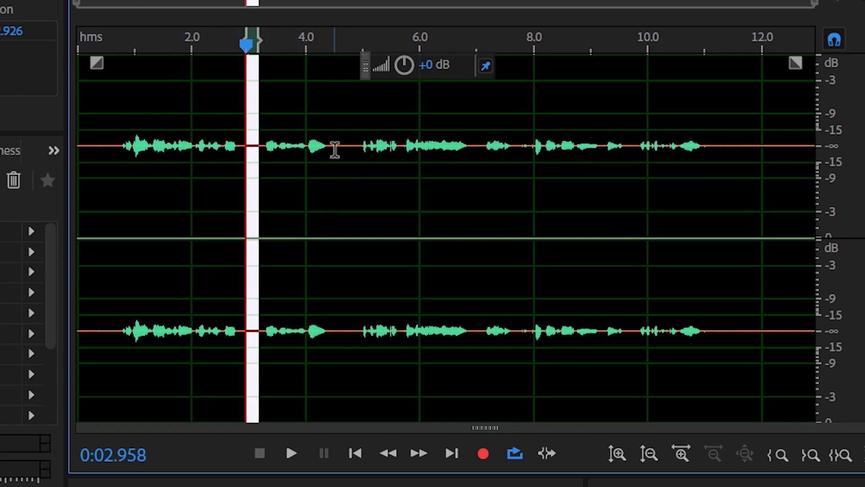
pyautogui.moveTo(334, 146); pyautogui.dragTo(355, 146)
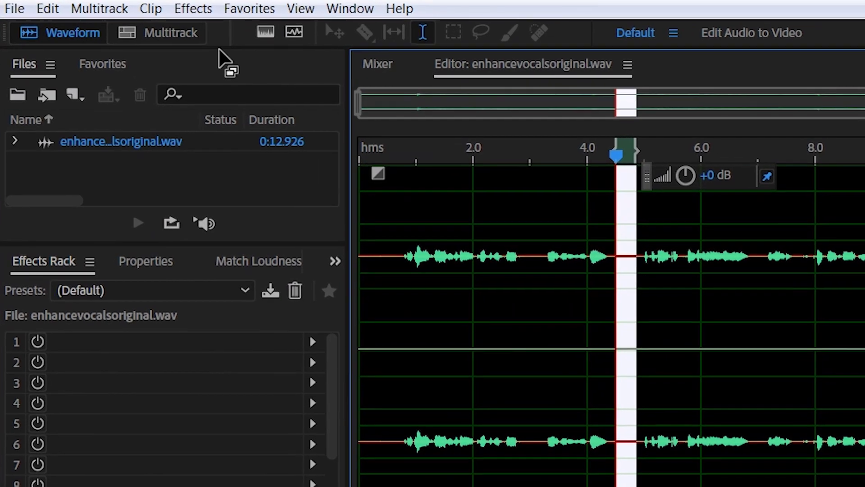
# Step: Capture a noise print from the selected gap in the Noise Reduction (process) effect
pyautogui.click(191, 8)
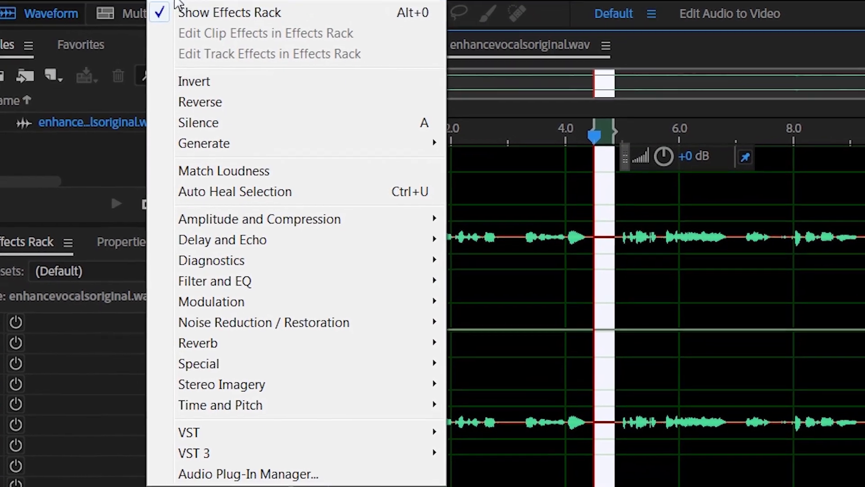
pyautogui.moveTo(370, 327)
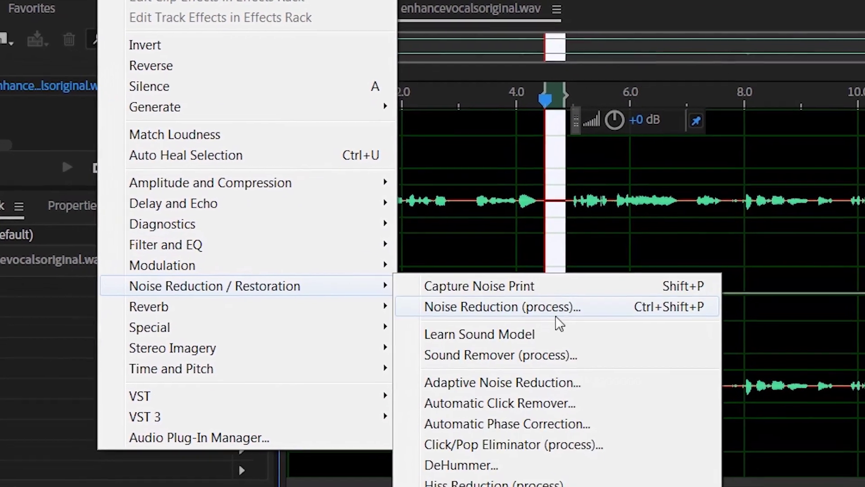
pyautogui.click(557, 314)
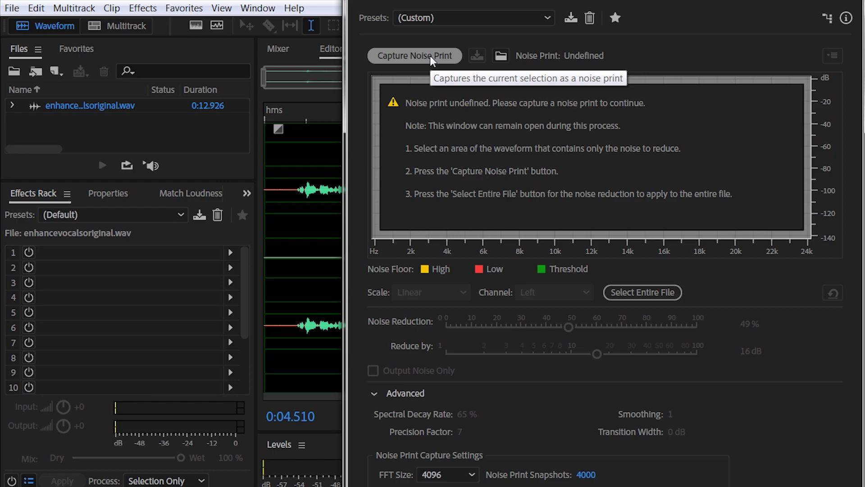
pyautogui.click(430, 55)
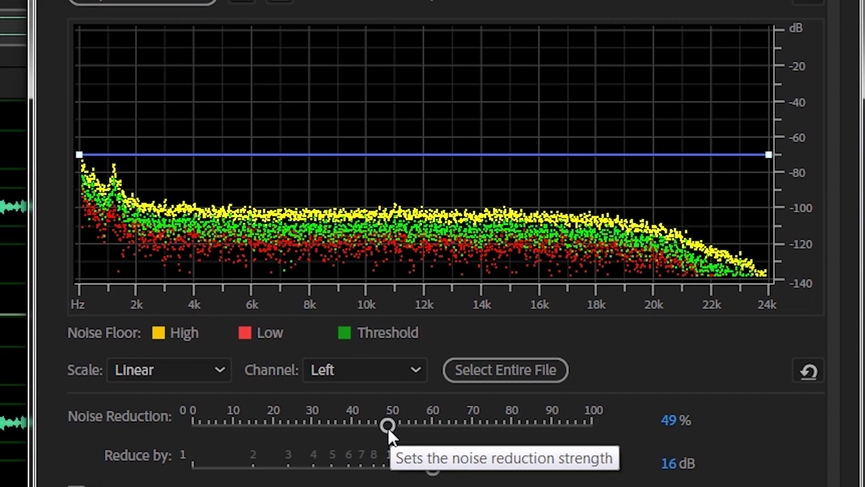
# Step: Set noise reduction to 50% and extend the selection to the entire file
pyautogui.moveTo(388, 429); pyautogui.dragTo(392, 425)
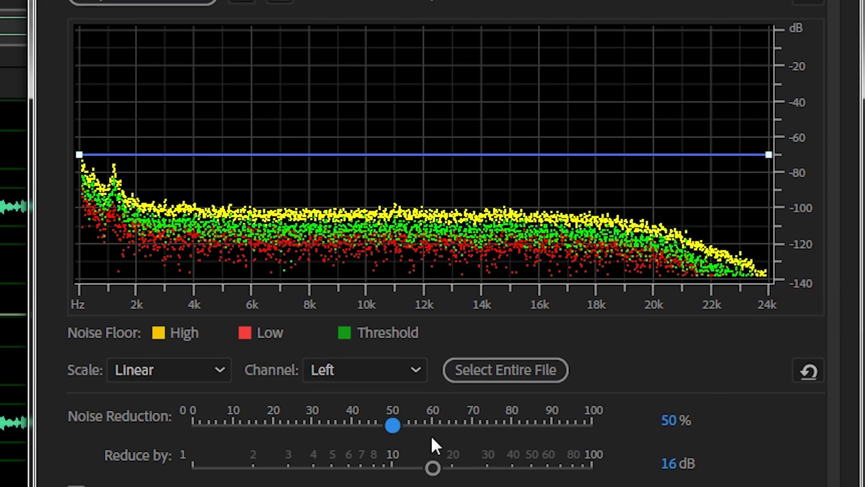
pyautogui.moveTo(393, 425)
pyautogui.mouseDown()
pyautogui.moveTo(574, 417)
pyautogui.moveTo(89, 423)
pyautogui.moveTo(393, 429)
pyautogui.mouseUp()
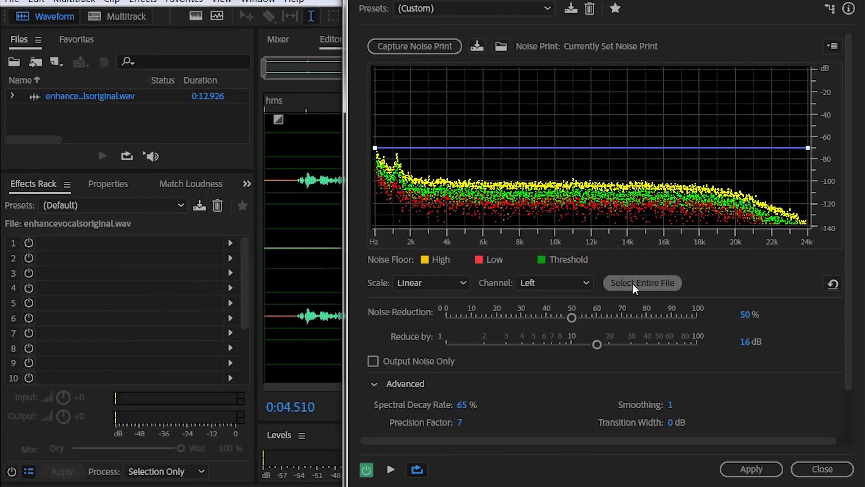
pyautogui.click(490, 370)
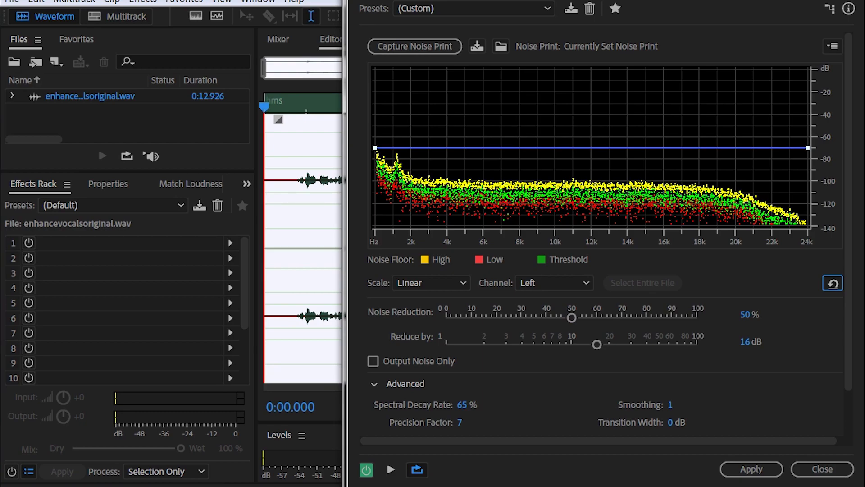
pyautogui.moveTo(363, 0); pyautogui.dragTo(421, 2)
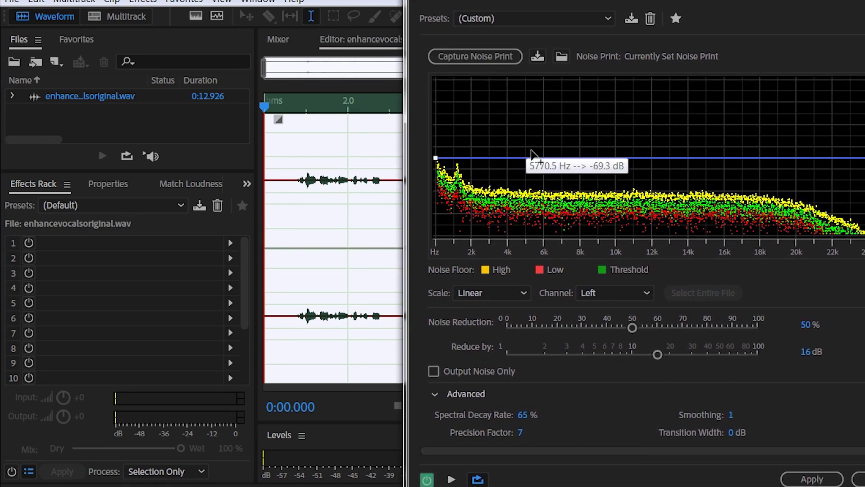
pyautogui.click(807, 479)
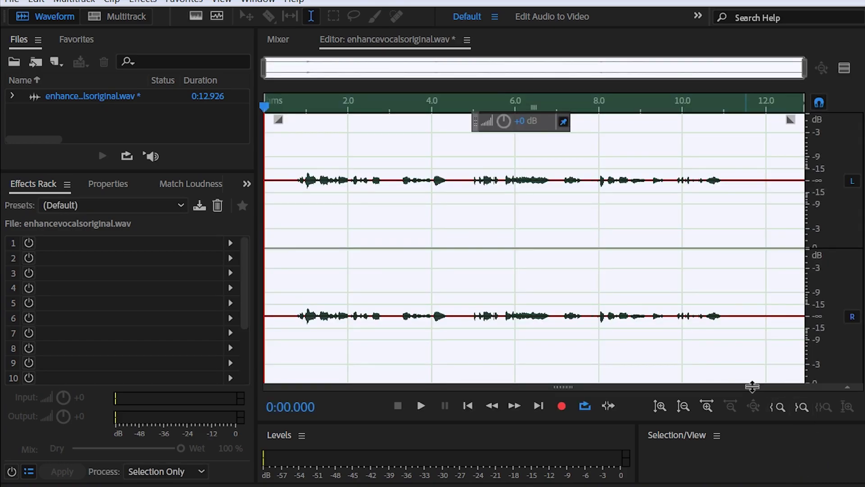
pyautogui.click(421, 405)
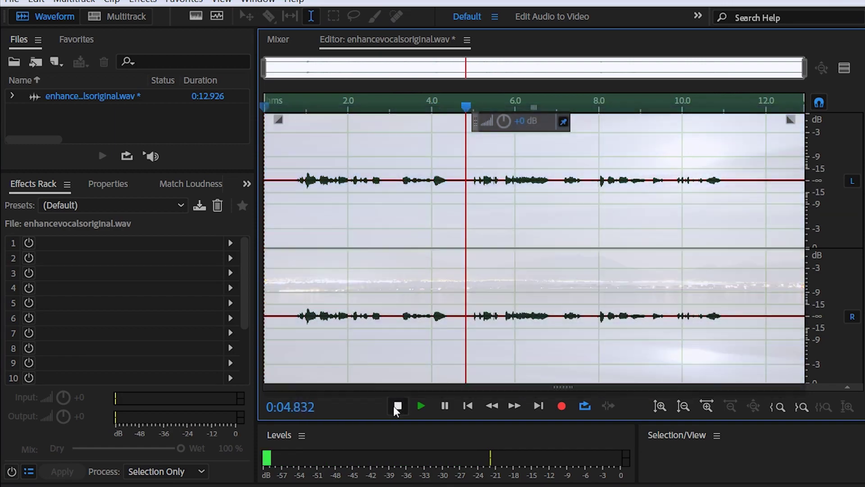
pyautogui.click(395, 405)
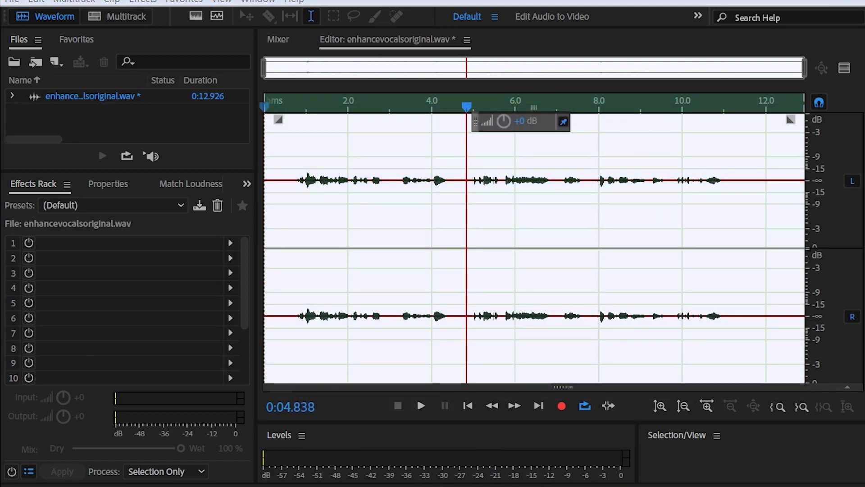
pyautogui.click(477, 214)
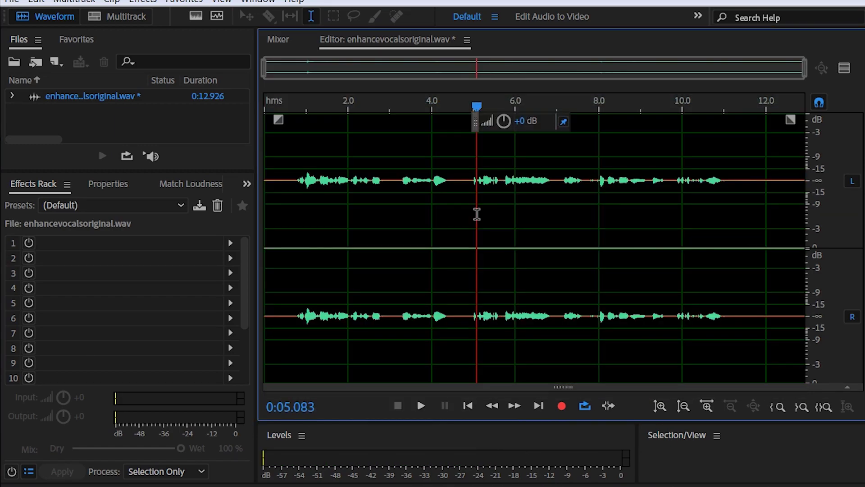
pyautogui.press('=')
pyautogui.press('=')
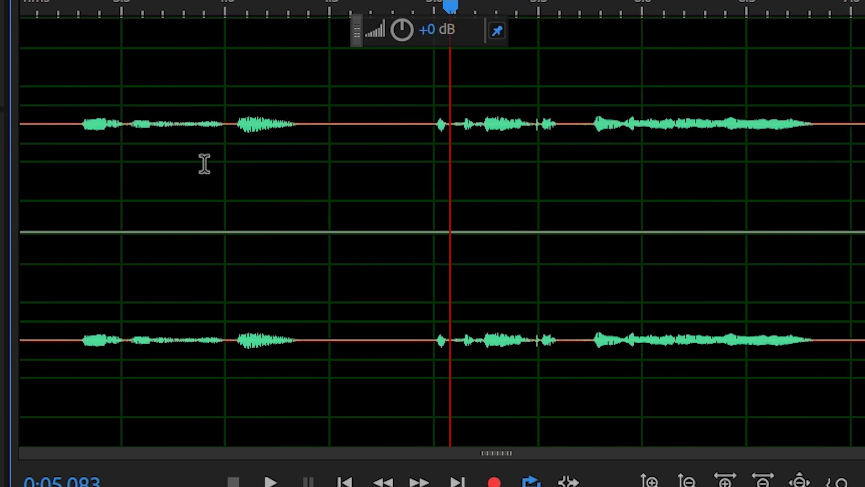
pyautogui.moveTo(238, 124); pyautogui.dragTo(353, 120)
pyautogui.press('-')
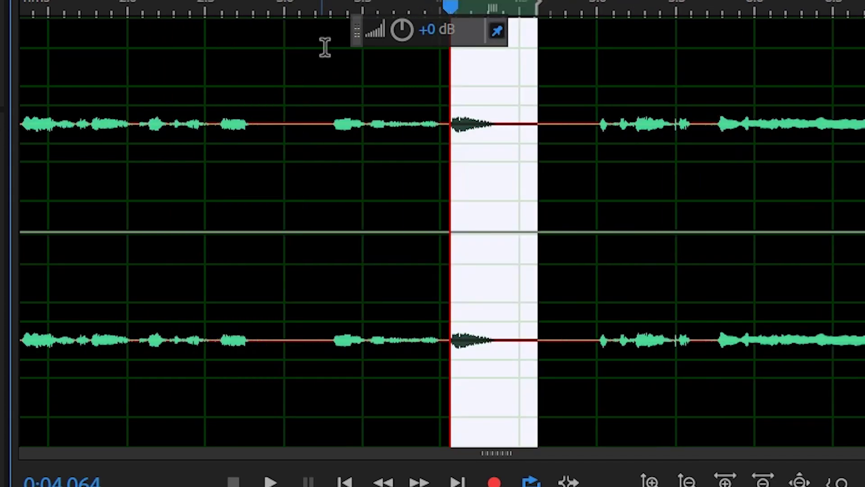
pyautogui.hscroll(-5, 324, 48)
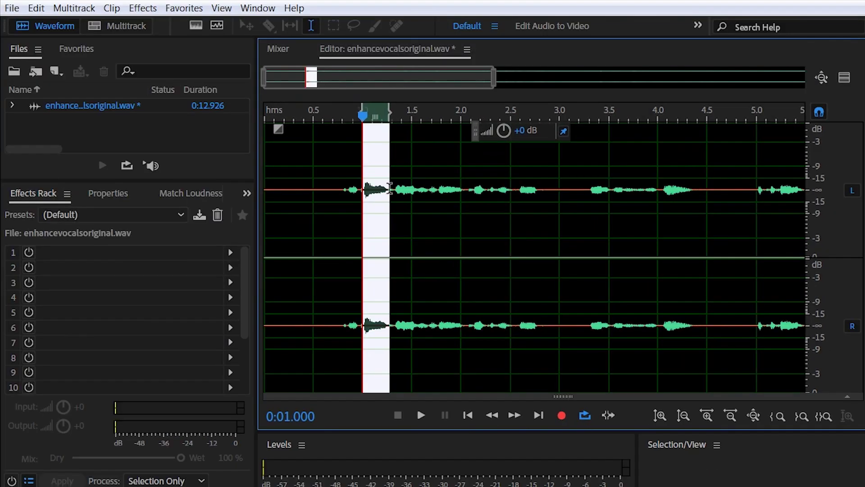
pyautogui.moveTo(510, 189); pyautogui.dragTo(489, 187)
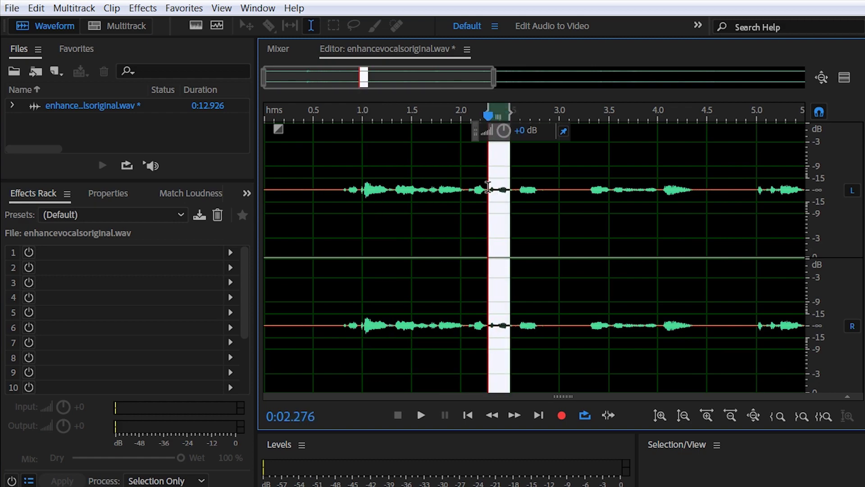
pyautogui.click(396, 219)
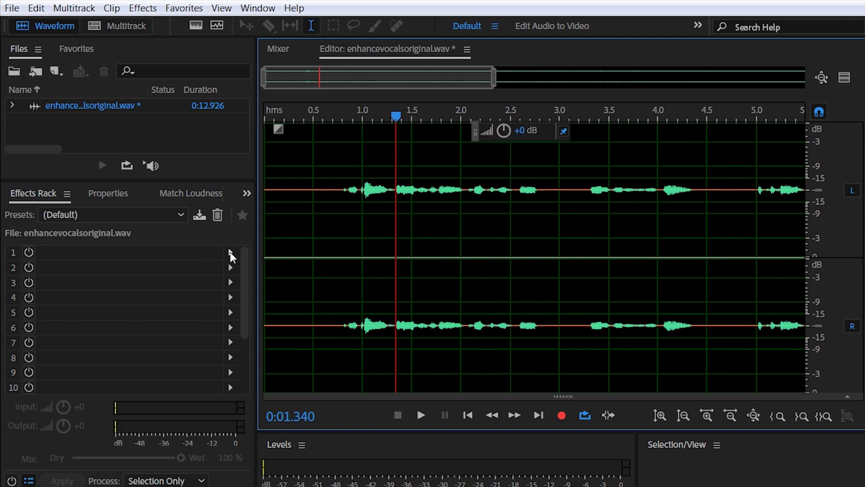
# Step: Add a Single-band Compressor to the first Effects Rack slot
pyautogui.click(230, 252)
pyautogui.moveTo(329, 311)
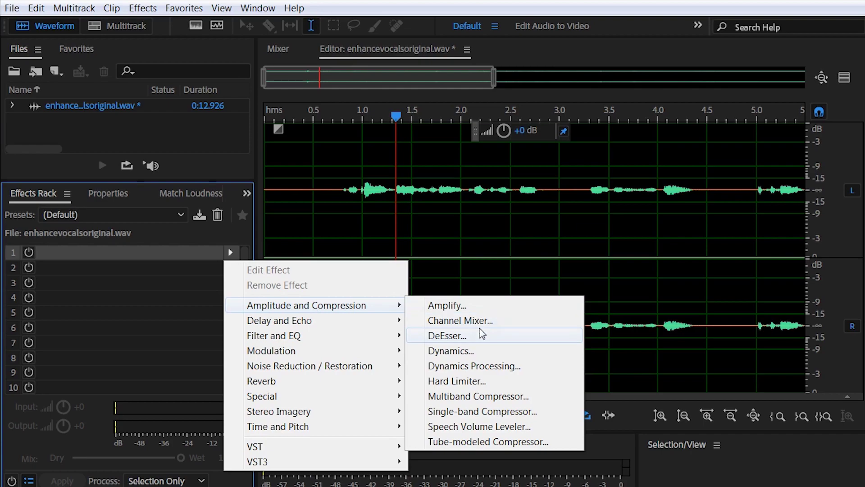
pyautogui.click(483, 412)
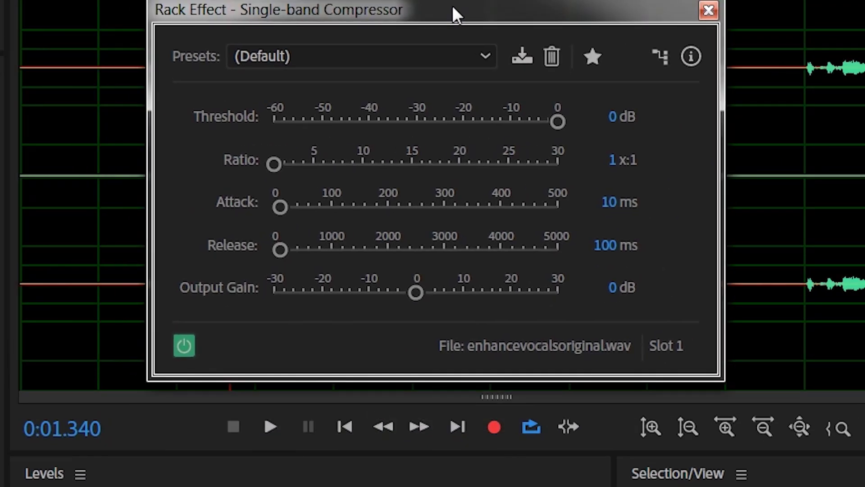
pyautogui.moveTo(453, 5); pyautogui.dragTo(459, 7)
# Step: Load the Voice Leveler compressor preset and lower the threshold to -14 dB
pyautogui.click(439, 64)
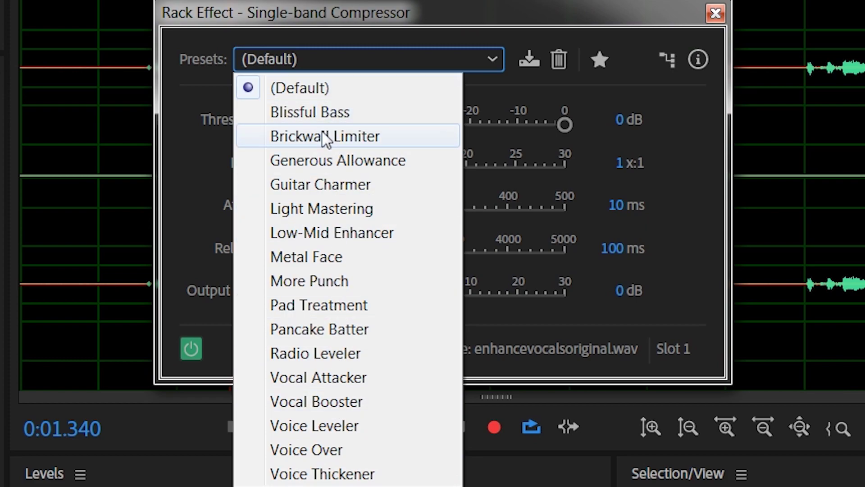
pyautogui.click(388, 431)
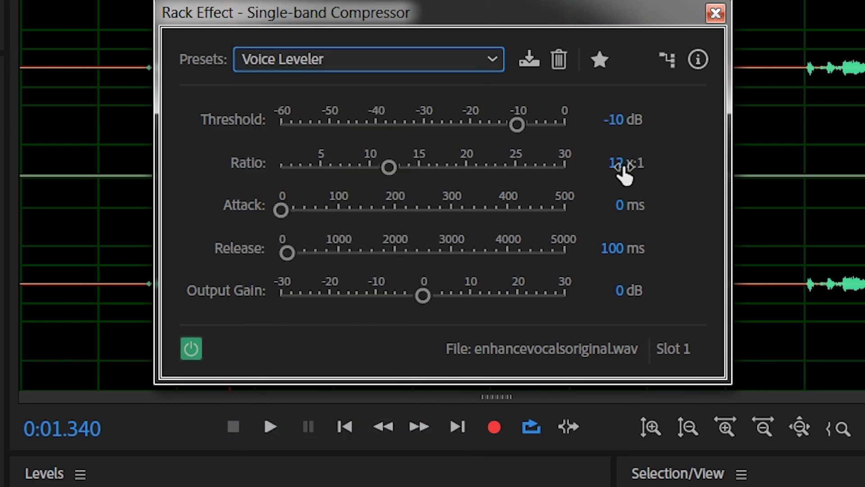
pyautogui.click(616, 123)
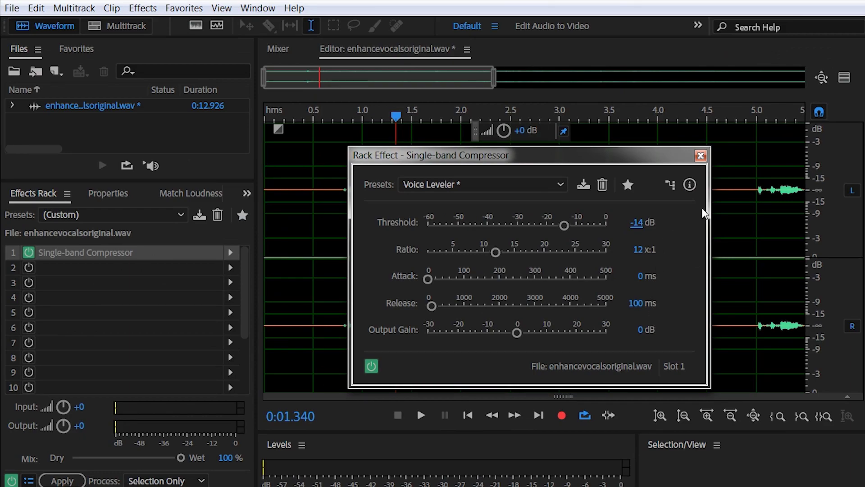
# Step: Close the compressor settings and preview the compressed vocal from about 0.6 s
pyautogui.click(700, 155)
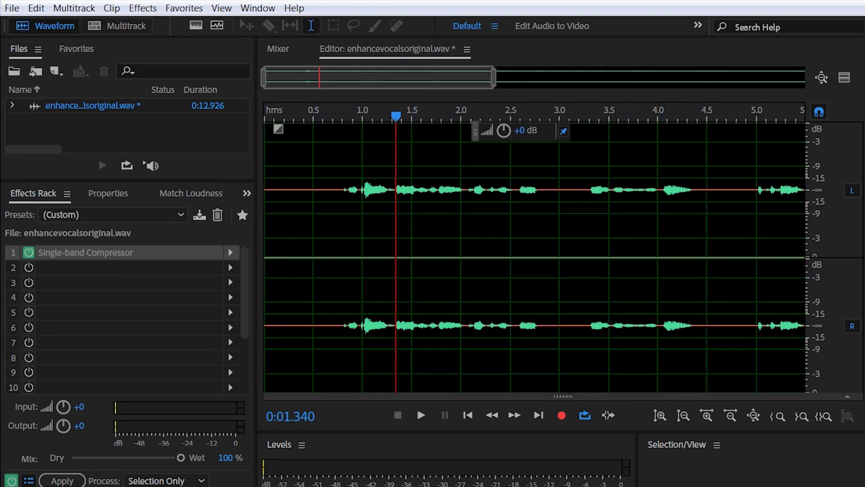
pyautogui.click(327, 208)
pyautogui.press('space')
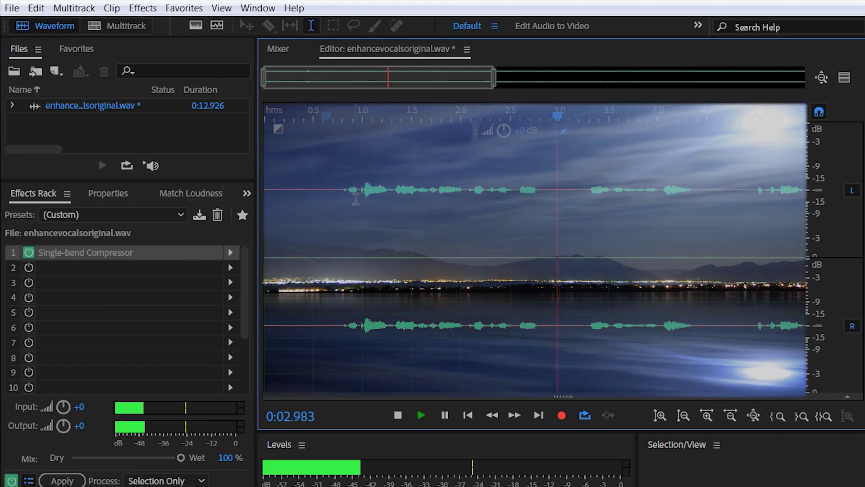
pyautogui.press('space')
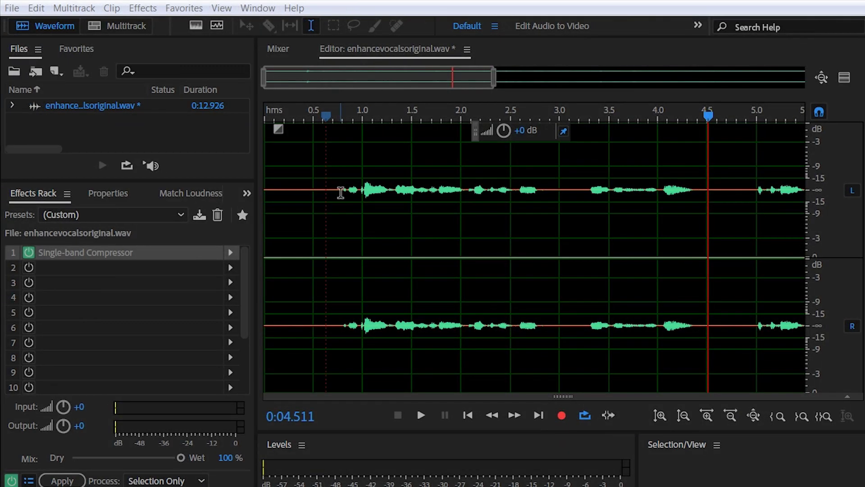
# Step: Insert a Graphic Equalizer (20 Bands) into the second rack slot
pyautogui.click(230, 268)
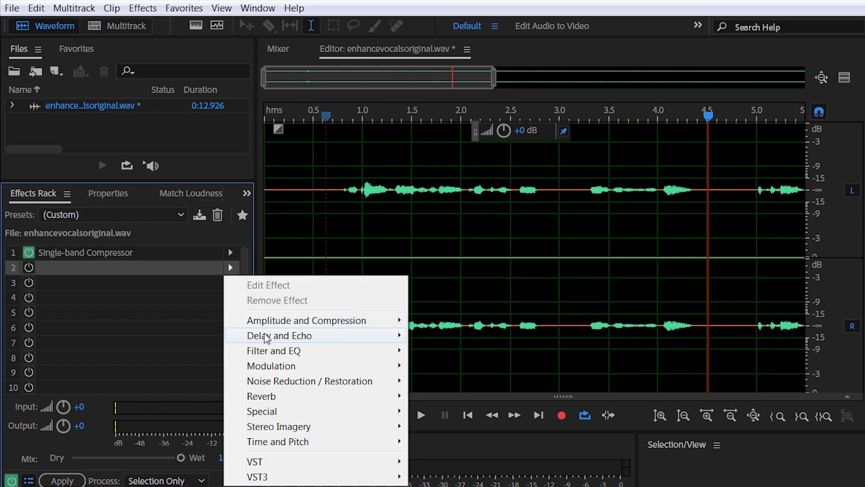
pyautogui.moveTo(282, 353)
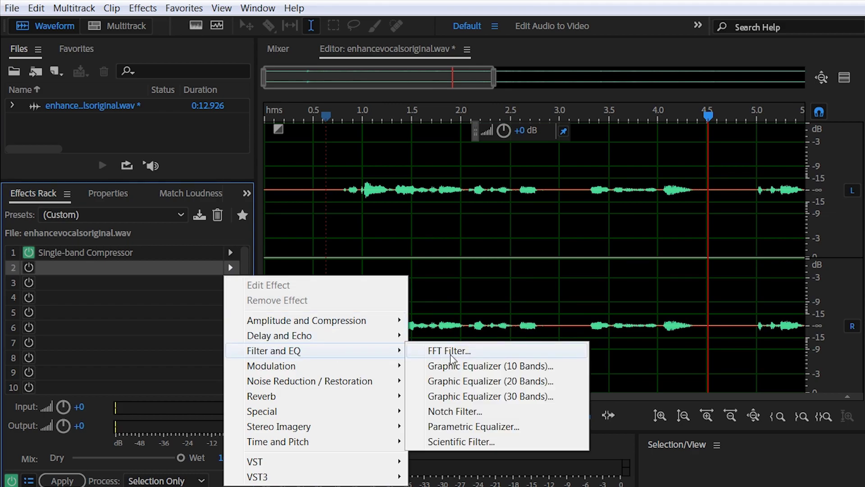
pyautogui.click(513, 381)
# Step: Load Bright and Punchy, raise the 16k and 11.3k bands, lower 63 and 44 Hz
pyautogui.click(361, 104)
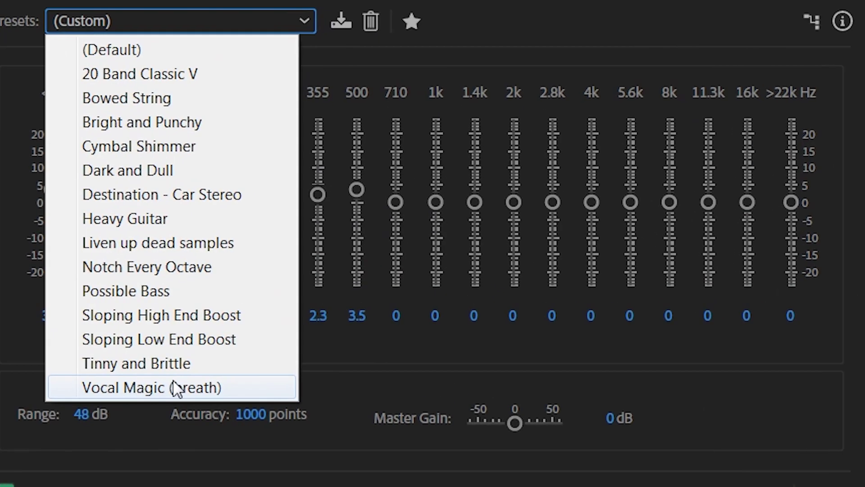
pyautogui.click(176, 127)
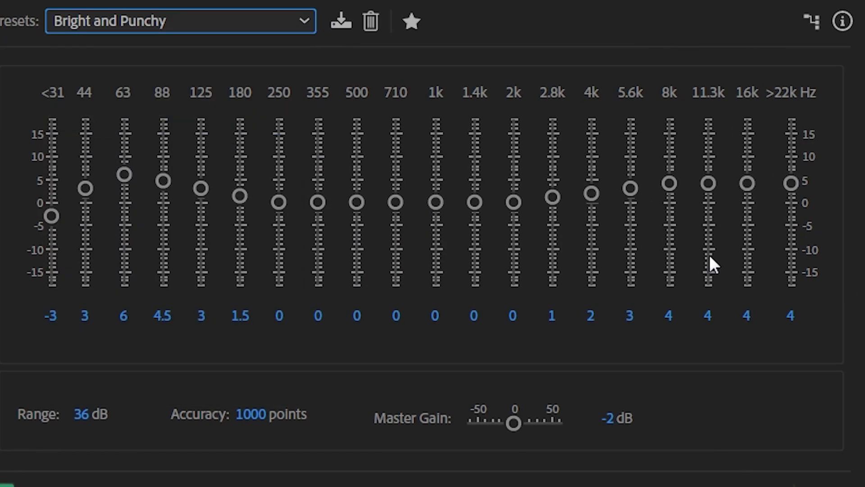
pyautogui.moveTo(750, 185); pyautogui.dragTo(667, 186)
pyautogui.moveTo(126, 176)
pyautogui.mouseDown()
pyautogui.moveTo(92, 191)
pyautogui.moveTo(125, 179)
pyautogui.mouseUp()
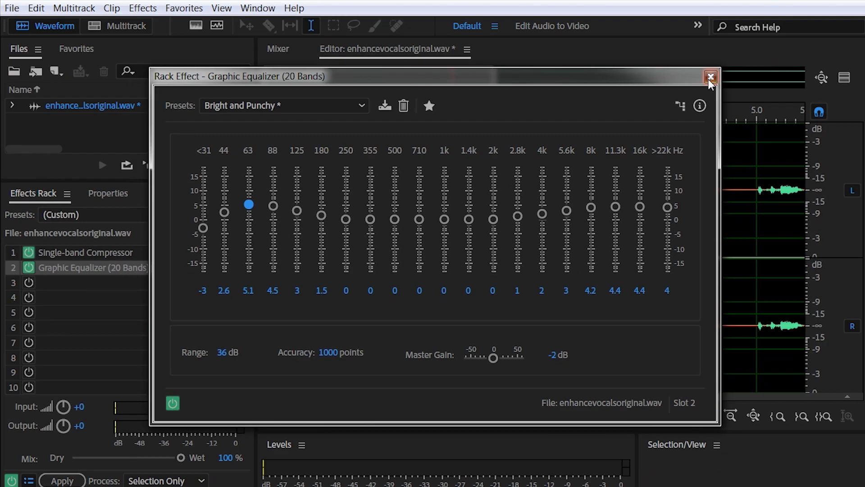
# Step: Close the graphic EQ and insert a Parametric Equalizer into the third rack slot
pyautogui.click(859, 0)
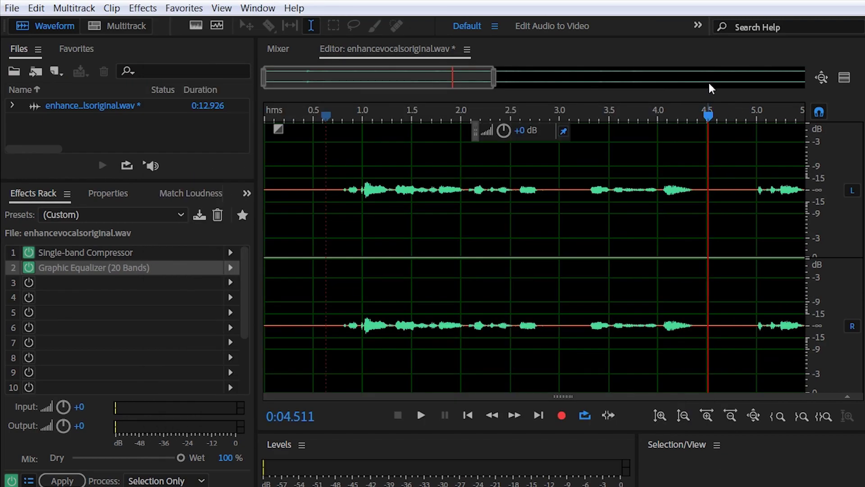
pyautogui.click(227, 283)
pyautogui.moveTo(305, 367)
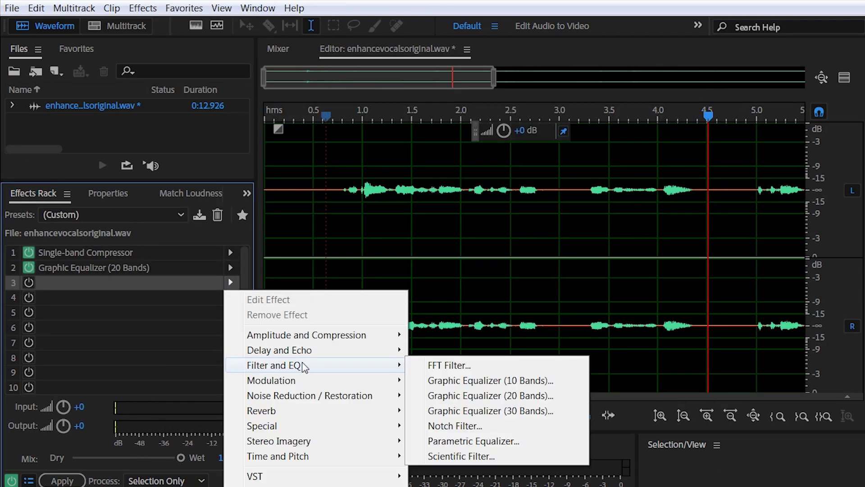
pyautogui.click(501, 441)
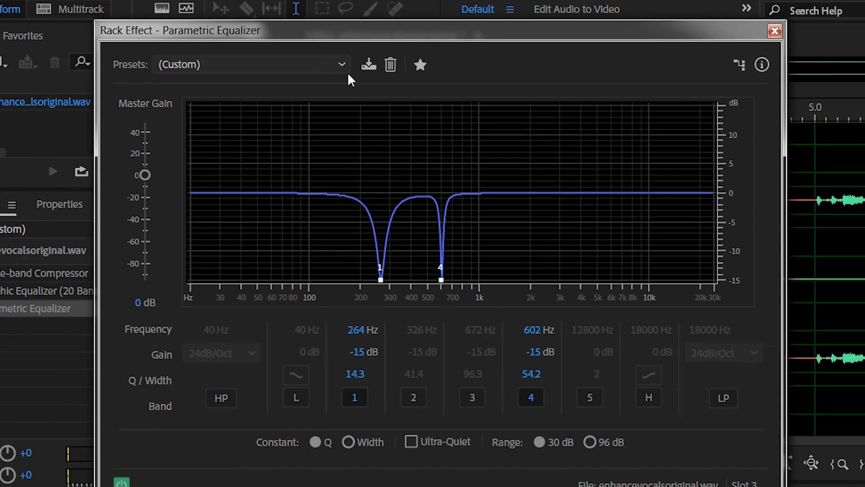
# Step: Load the Vocal Enhancer preset and apply the whole effects chain to the vocal
pyautogui.click(351, 73)
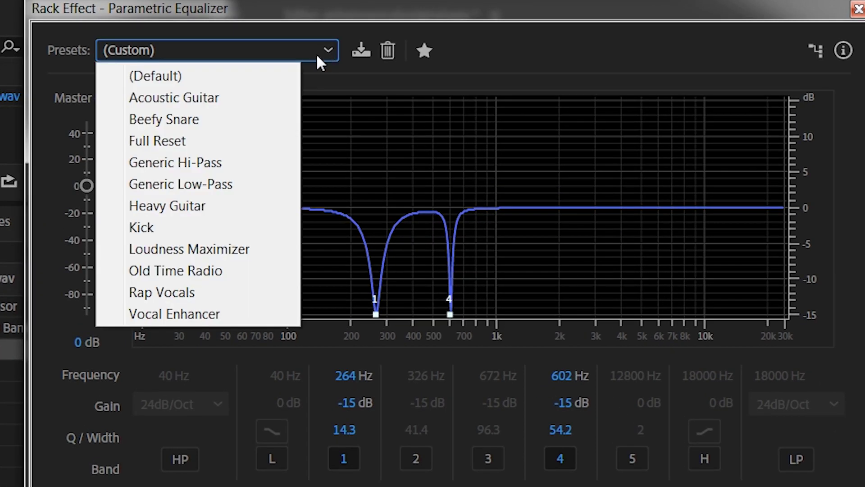
pyautogui.click(234, 314)
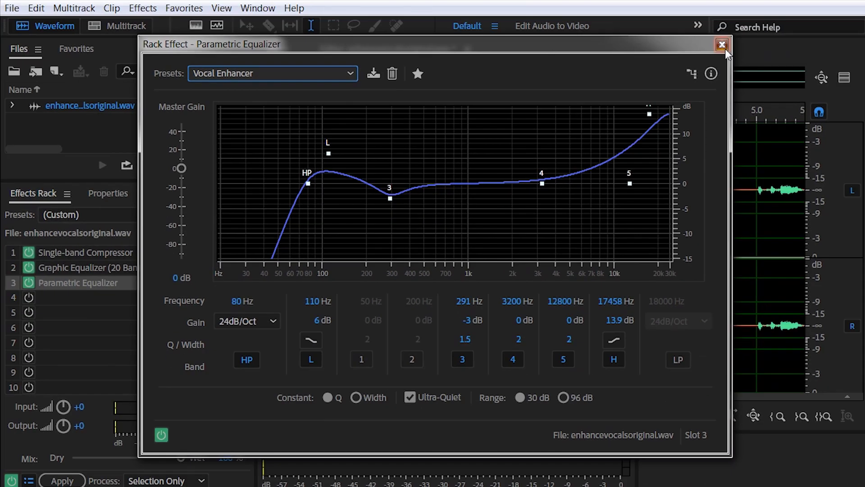
pyautogui.click(722, 45)
pyautogui.click(63, 480)
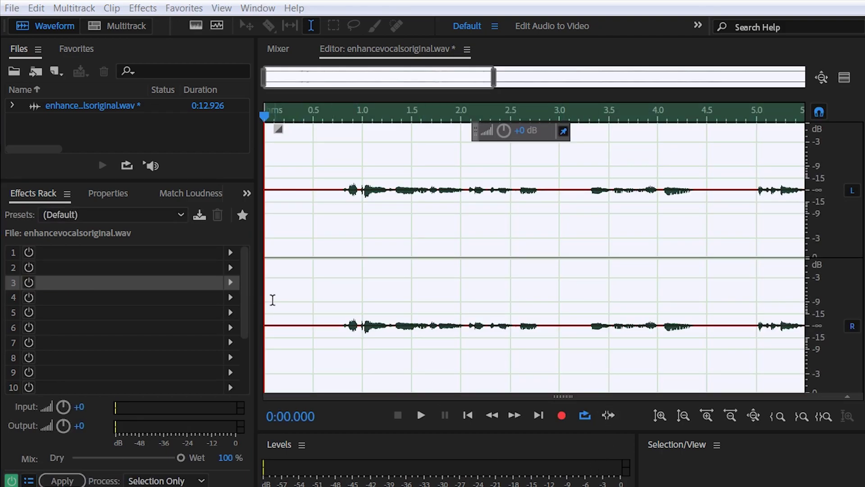
# Step: Run Normalize (process) to -0.10 dB, normalizing all channels equally
pyautogui.click(369, 217)
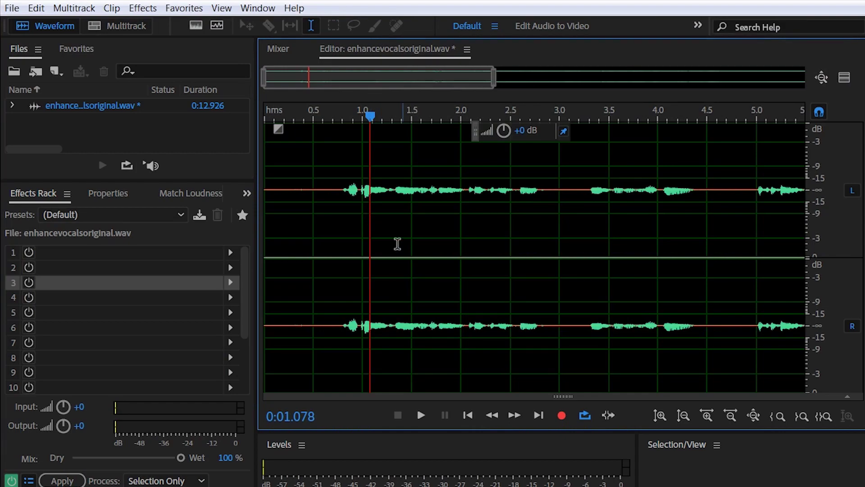
pyautogui.click(331, 190)
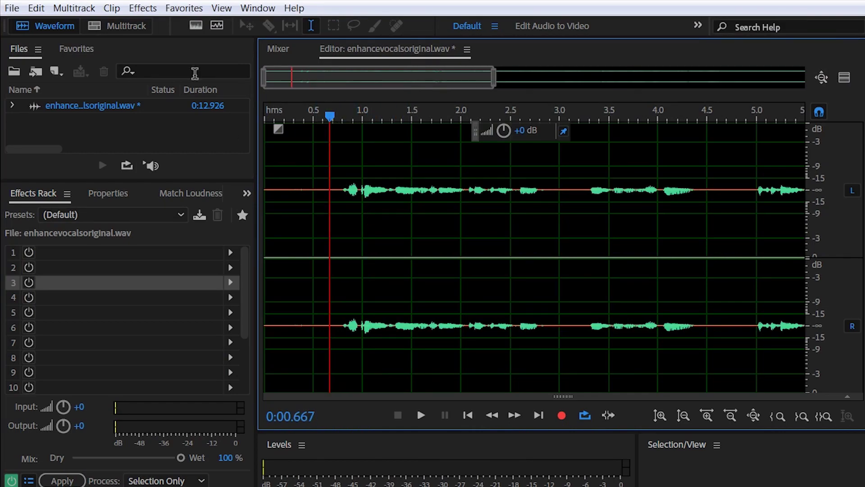
pyautogui.click(148, 9)
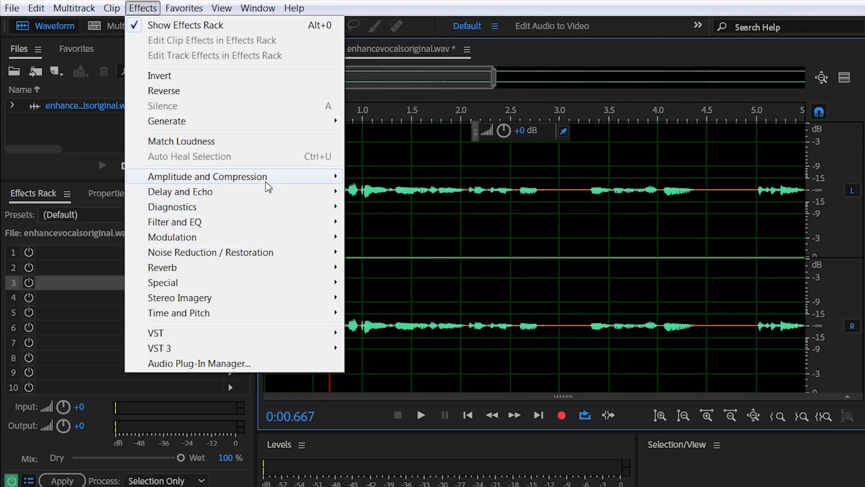
pyautogui.moveTo(301, 186)
pyautogui.click(424, 312)
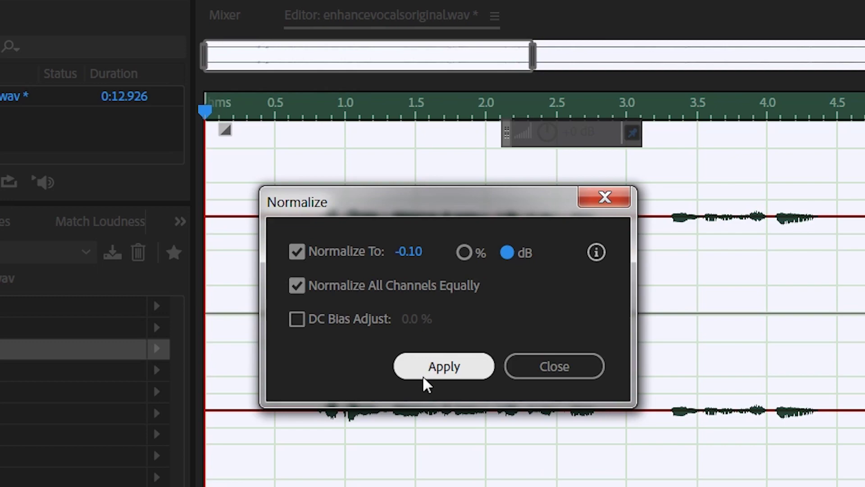
pyautogui.click(435, 367)
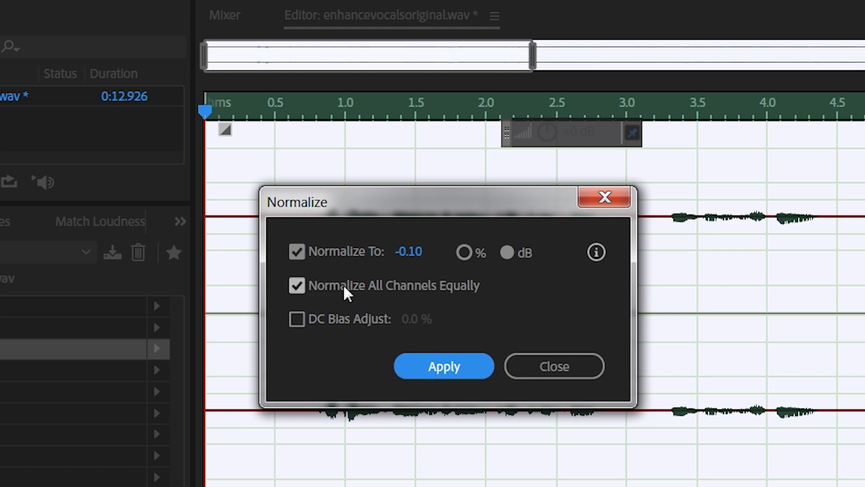
pyautogui.click(464, 357)
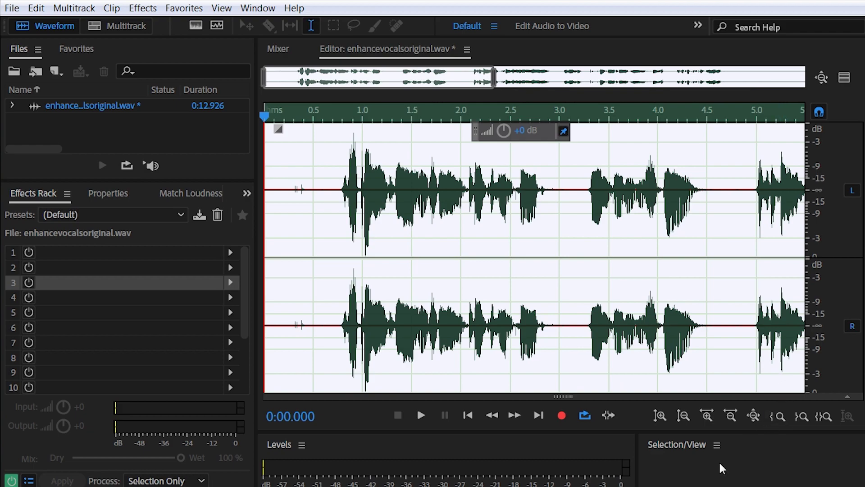
pyautogui.click(421, 415)
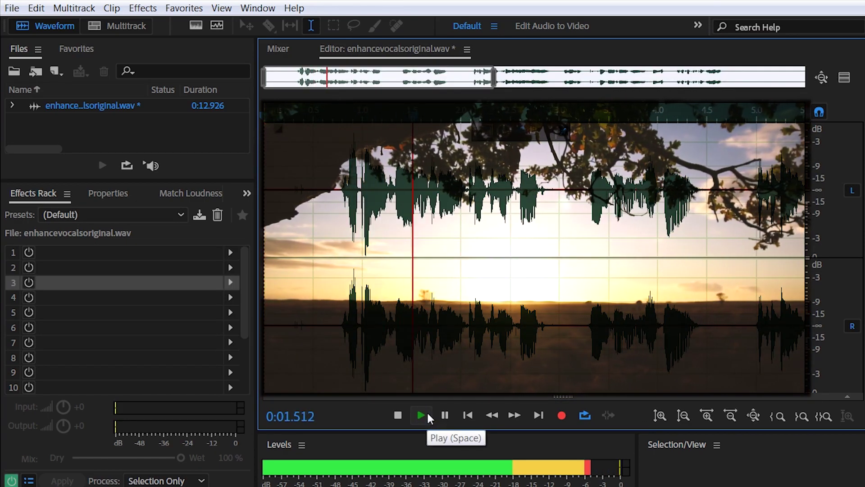
pyautogui.click(397, 414)
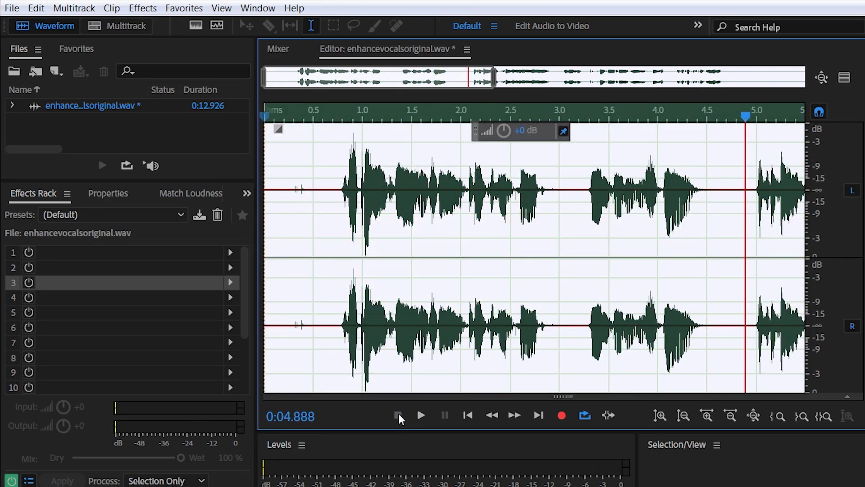